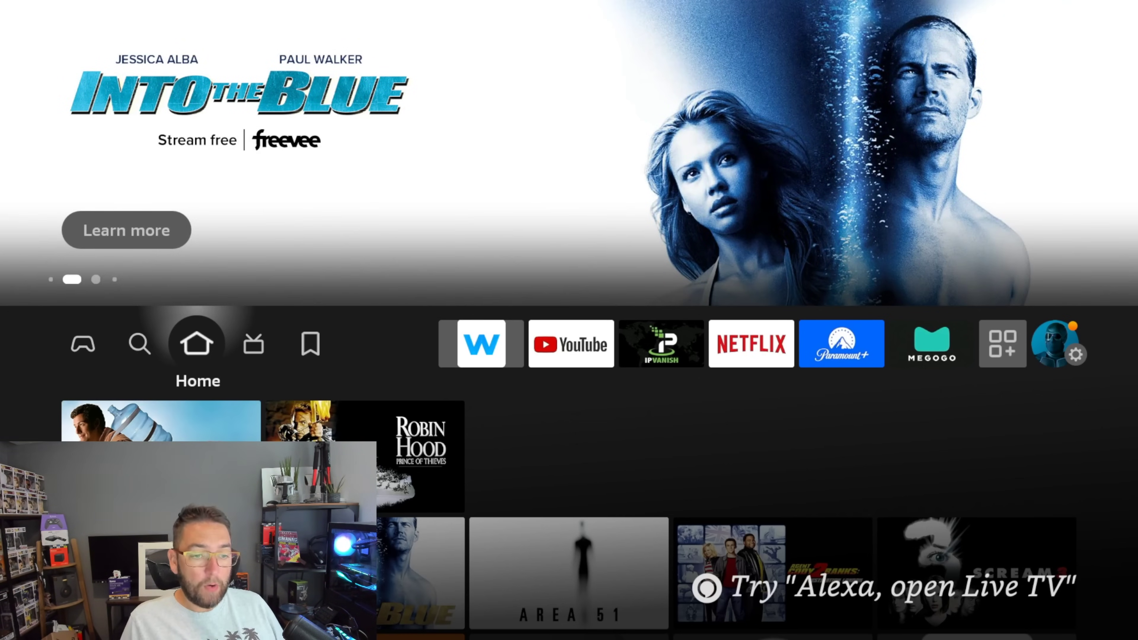
# Open the Fire TV settings page from the home screen
pyautogui.press('Right')
pyautogui.press('Right')
pyautogui.press('Right')
pyautogui.press('Right')
pyautogui.press('Right')
pyautogui.press('Right')
pyautogui.press('Home')
pyautogui.press('Right')
pyautogui.press('Right')
pyautogui.press('Right')
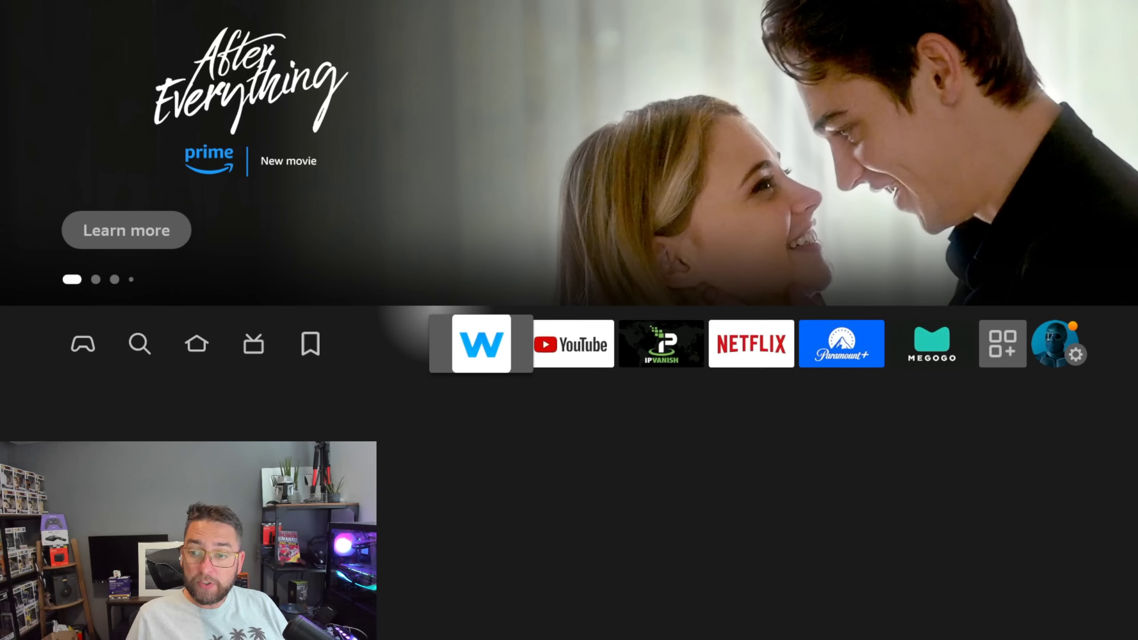
pyautogui.press('Right')
pyautogui.press('Right')
pyautogui.press('Right')
pyautogui.press('Right')
pyautogui.press('Right')
pyautogui.press('Right')
pyautogui.press('Right')
pyautogui.press('Down')
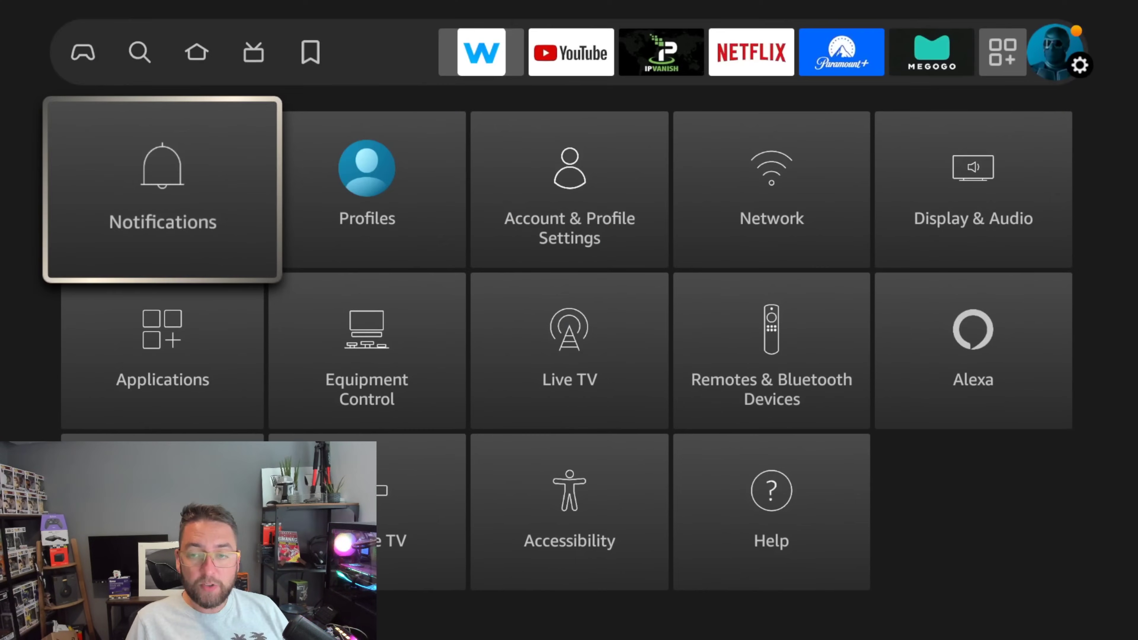
# Open the Network settings and run a speed test on the connected Wi-Fi network
pyautogui.press('Right')
pyautogui.press('Right')
pyautogui.press('Right')
pyautogui.press('Return')
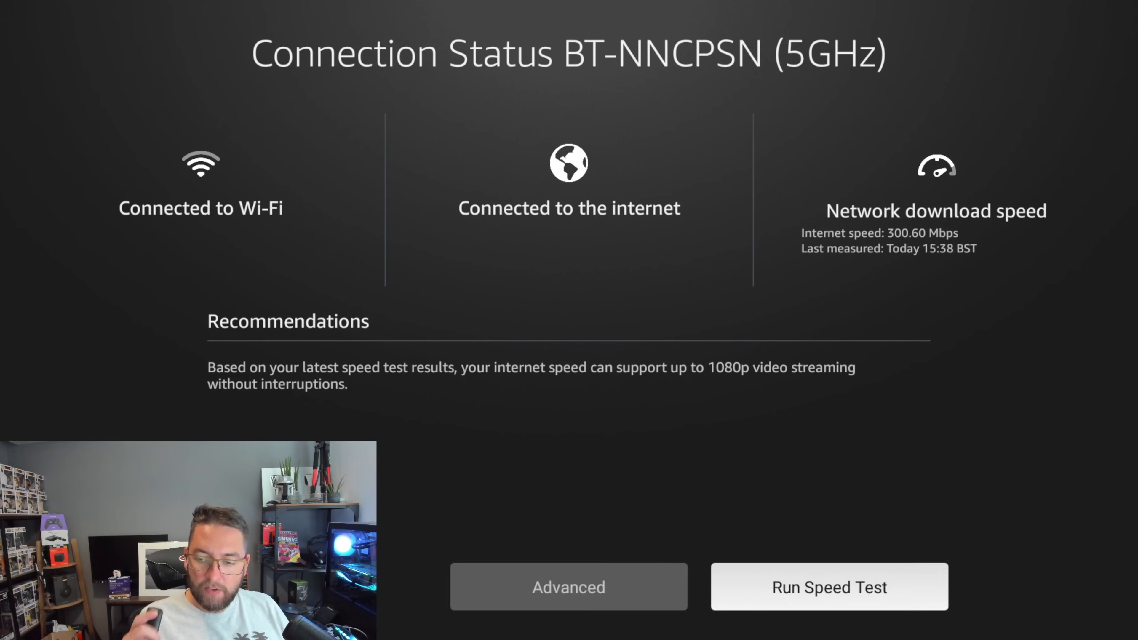
pyautogui.press('Return')
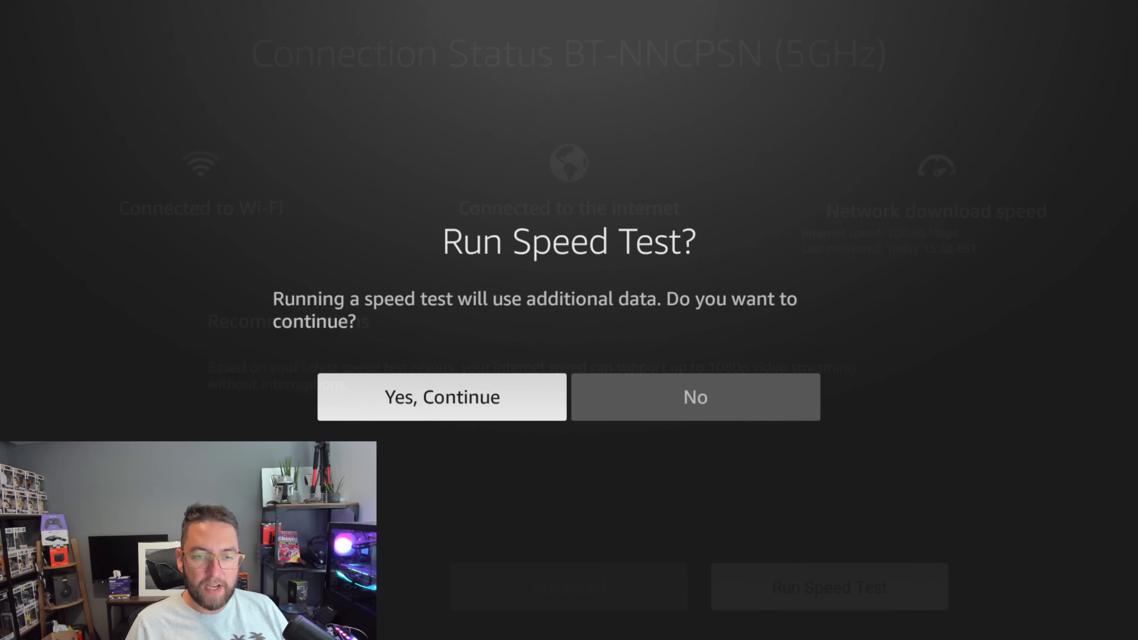
pyautogui.press('Return')
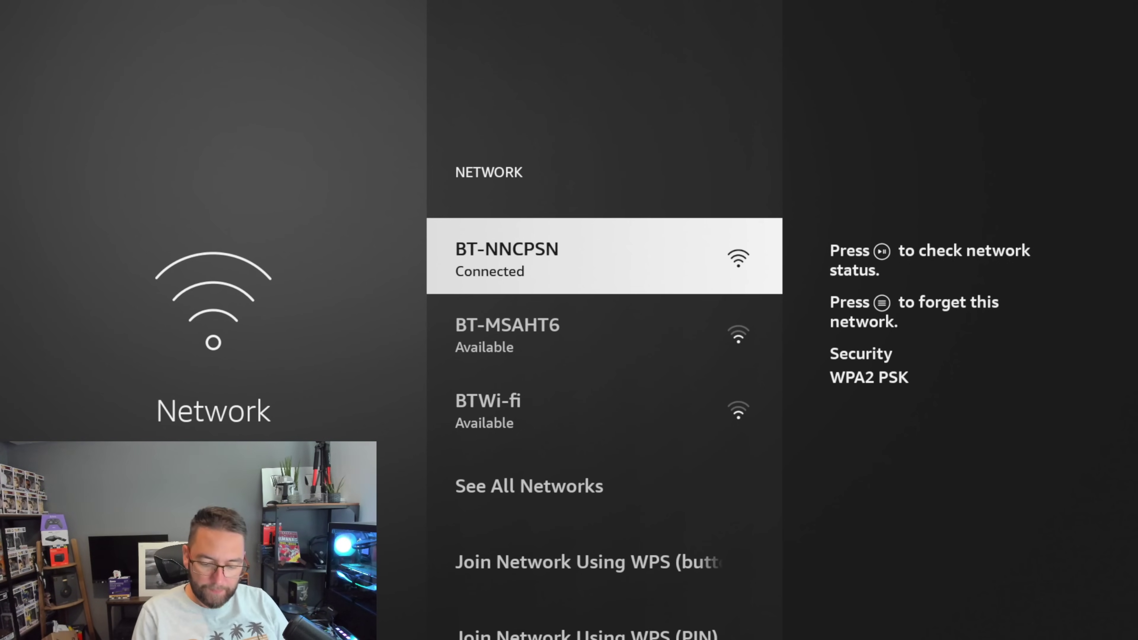
# Return to the network list and look through its options for the Ethernet connection
pyautogui.press('Escape')
pyautogui.press('Return')
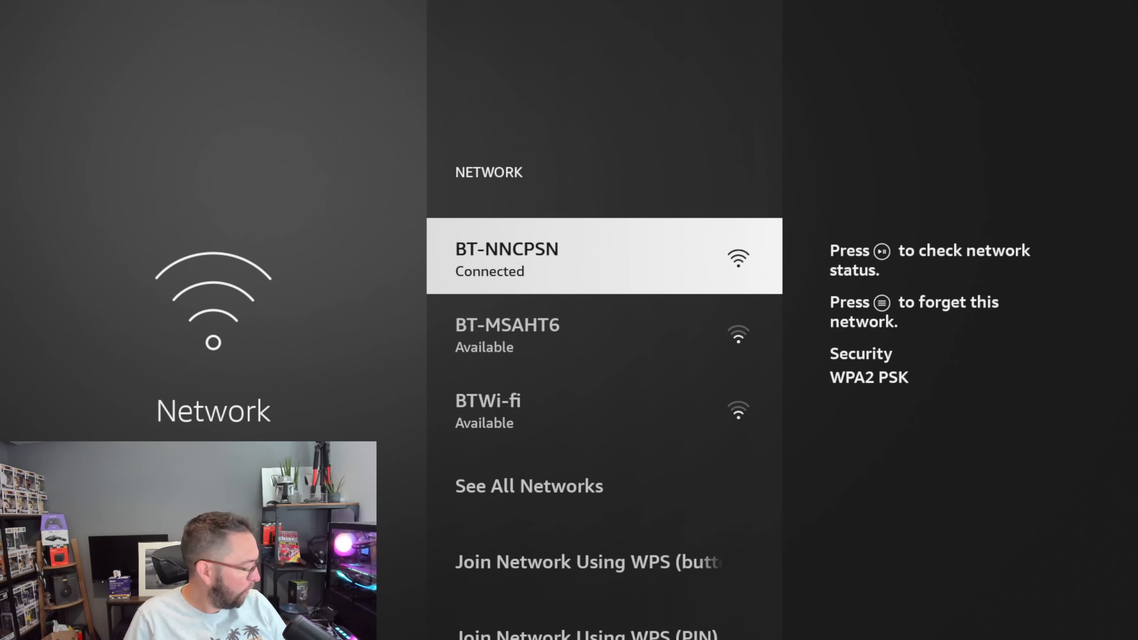
pyautogui.press('Down')
pyautogui.press('Down')
pyautogui.press('Down')
pyautogui.press('Down')
pyautogui.press('Down')
pyautogui.press('Down')
pyautogui.press('Down')
pyautogui.press('Down')
pyautogui.press('Down')
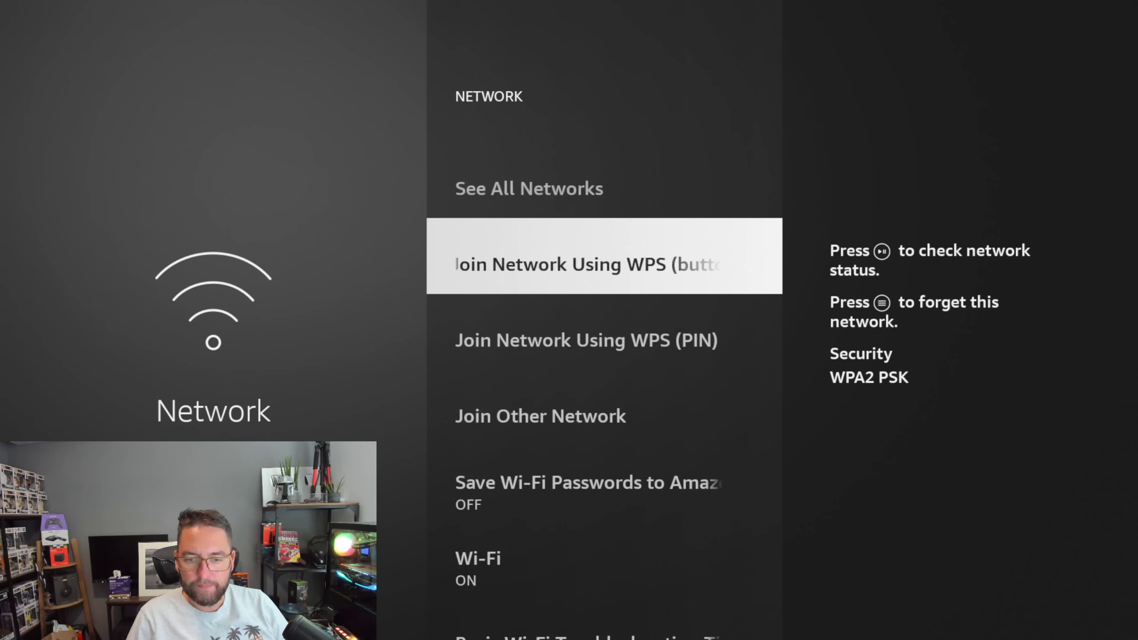
pyautogui.press('Up')
pyautogui.press('Up')
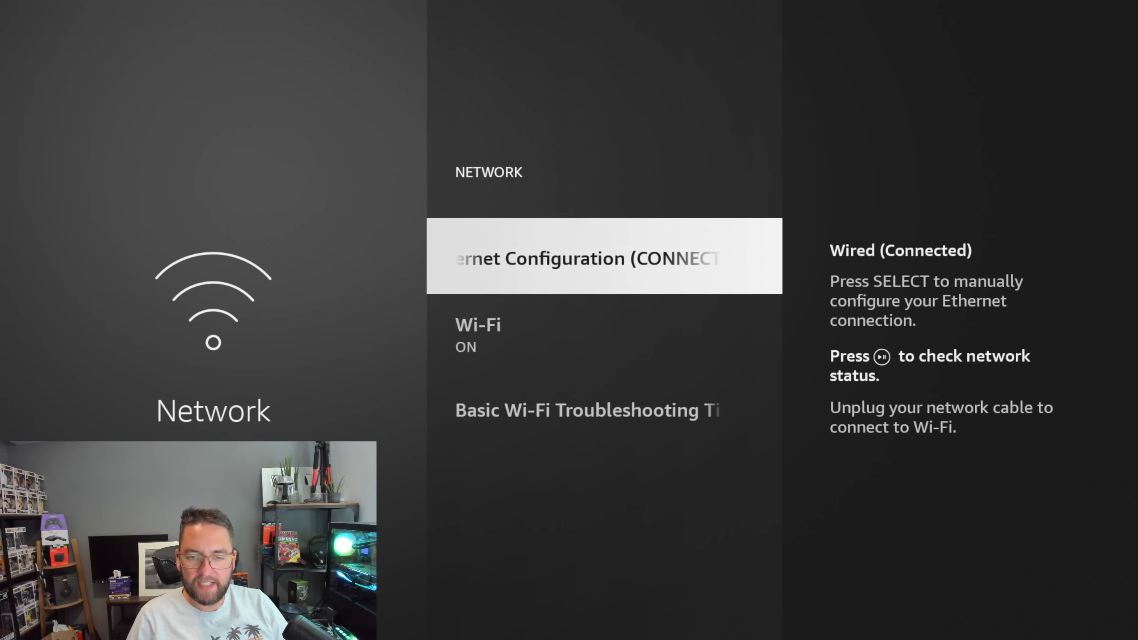
# Turn Wi-Fi off in the Network settings and confirm the change
pyautogui.press('Down')
pyautogui.press('Return')
pyautogui.press('Right')
pyautogui.press('Return')
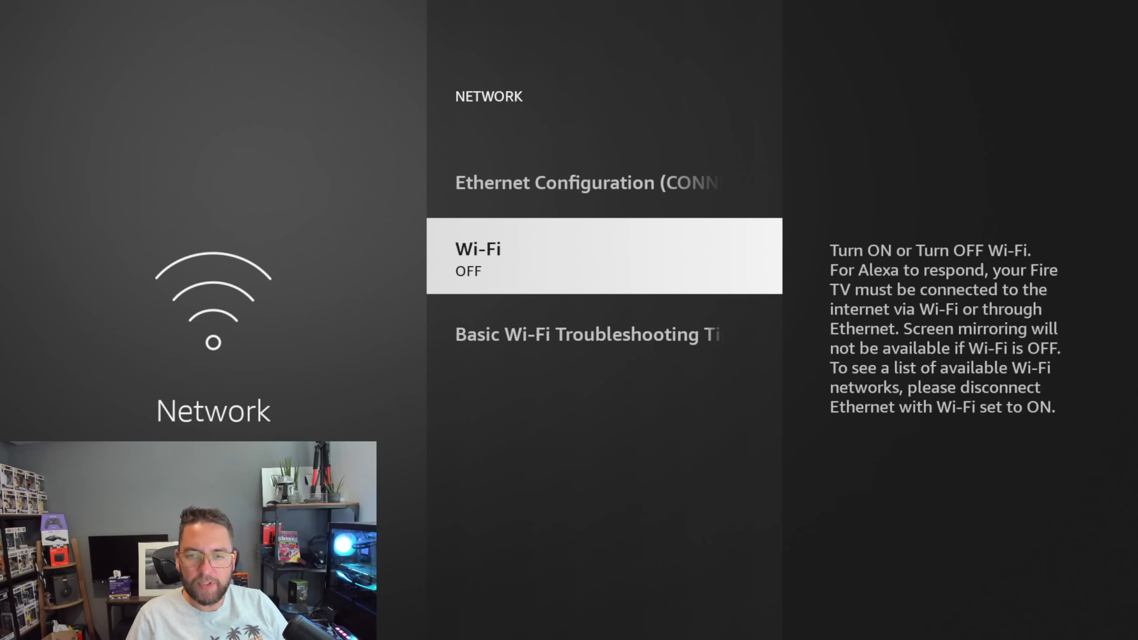
# Check the status of the wired Ethernet connection and run a speed test on it
pyautogui.press('Up')
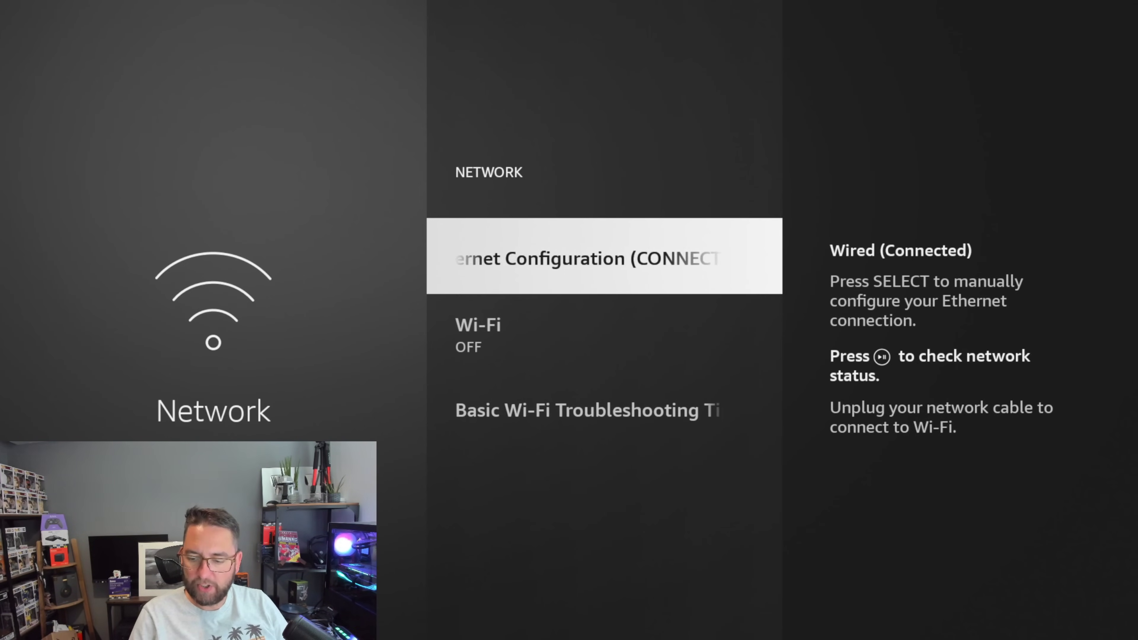
pyautogui.press('XF86AudioPlay')
pyautogui.press('Right')
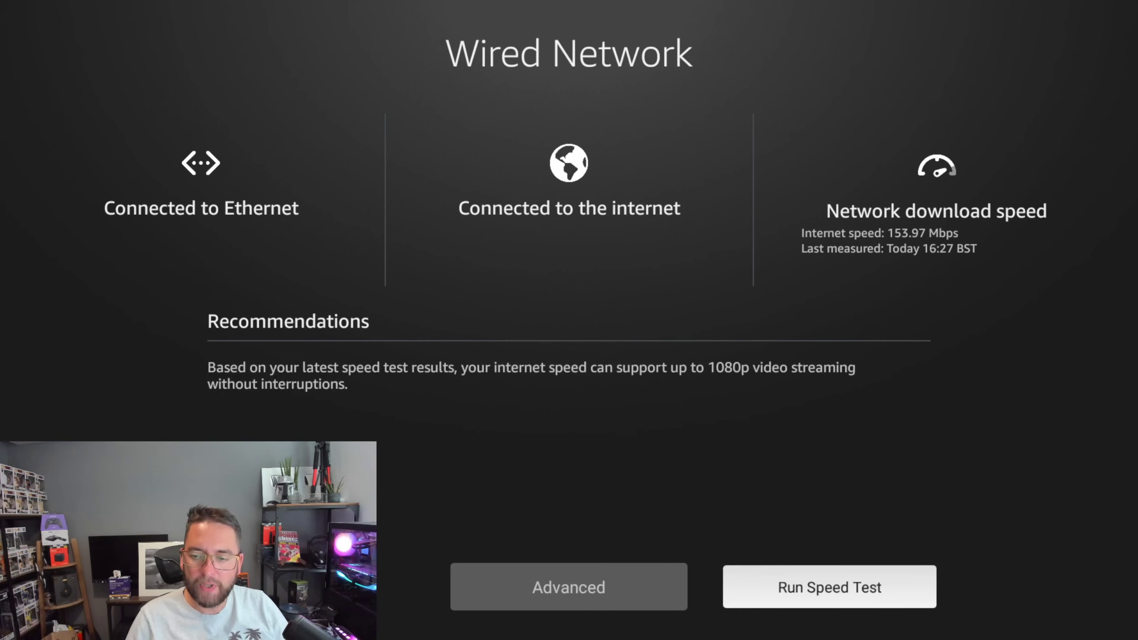
pyautogui.press('Return')
pyautogui.press('Return')
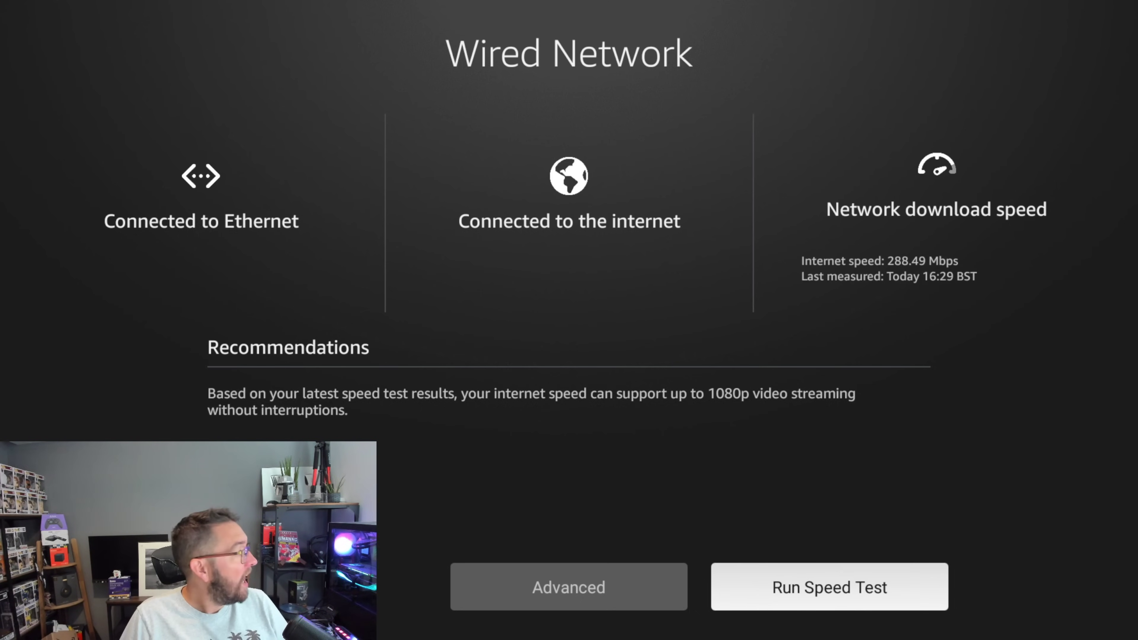
# View the advanced status of the wired connection, including its data monitoring option, and return to the connection overview
pyautogui.press('Left')
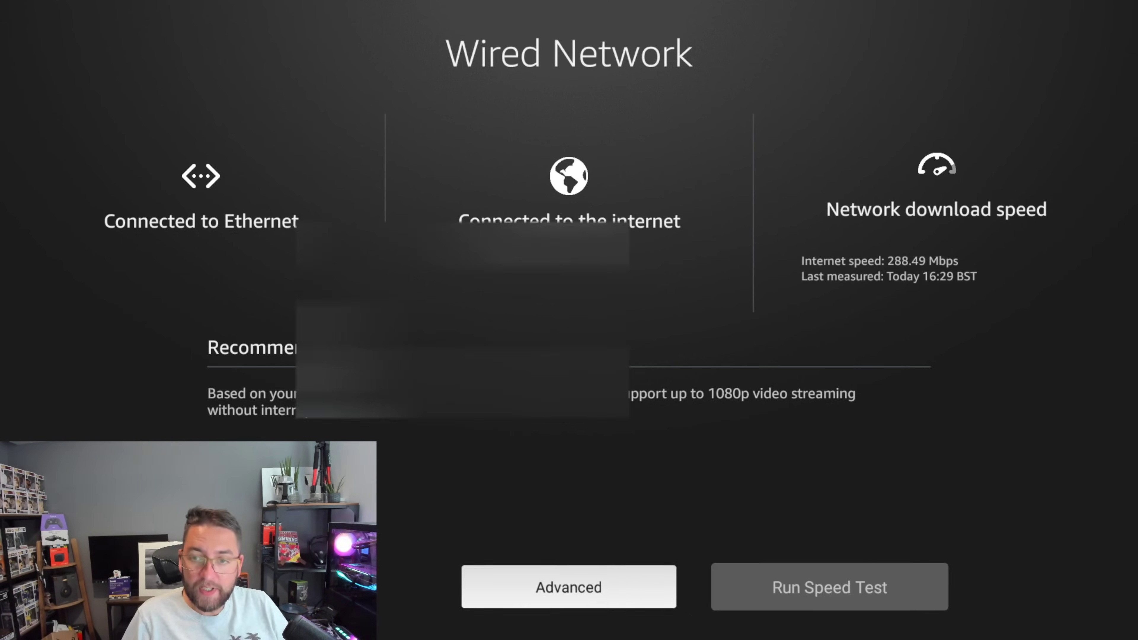
pyautogui.press('Return')
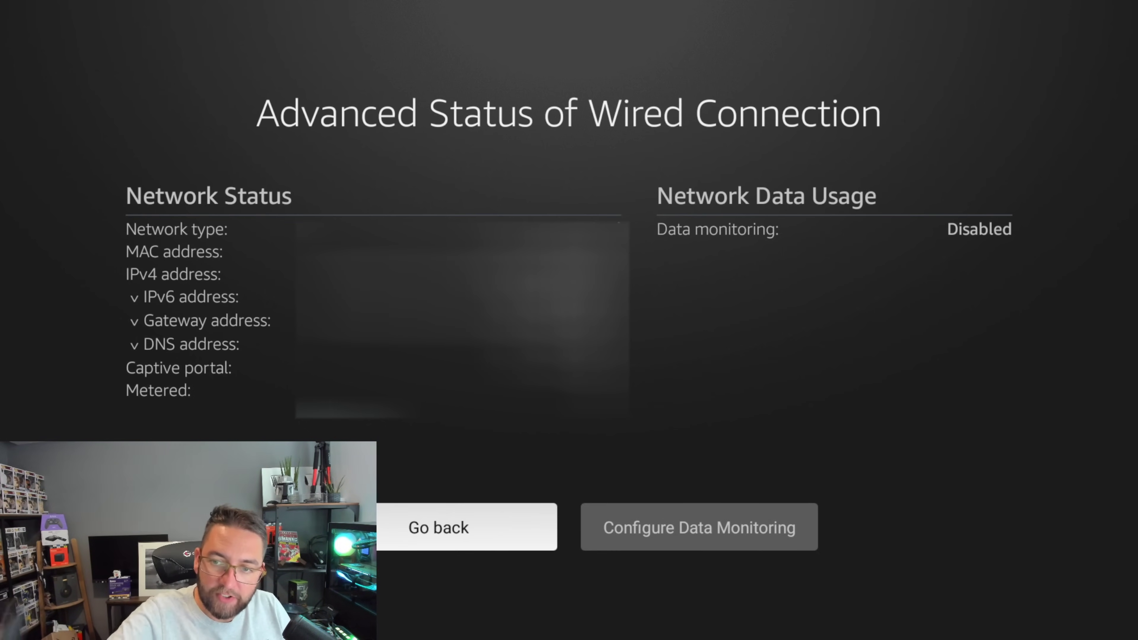
pyautogui.press('Right')
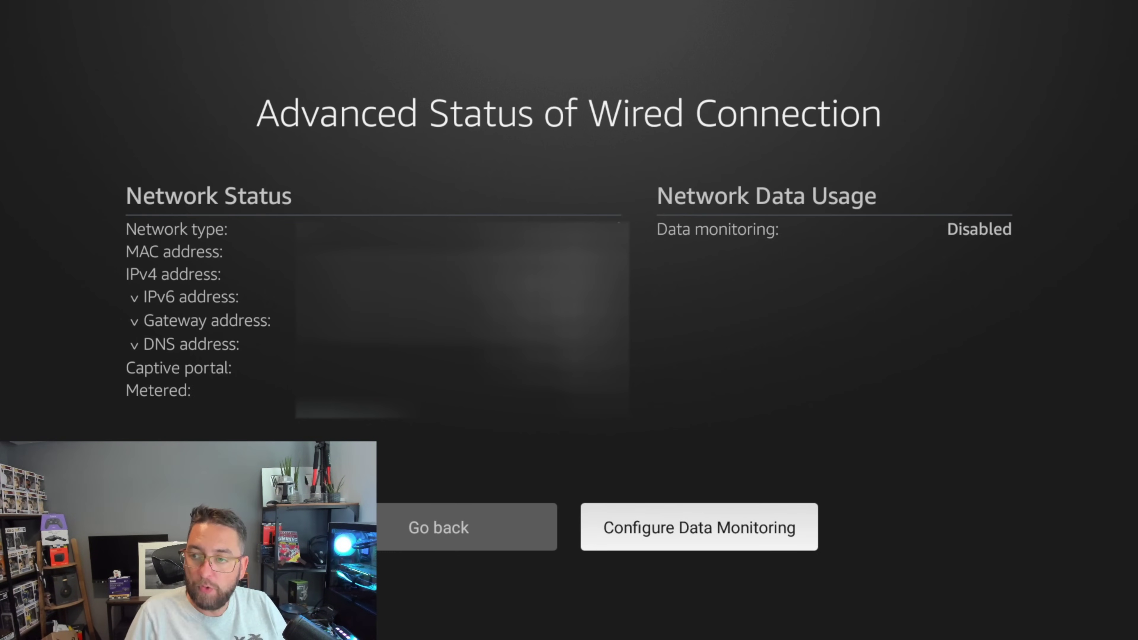
pyautogui.press('Escape')
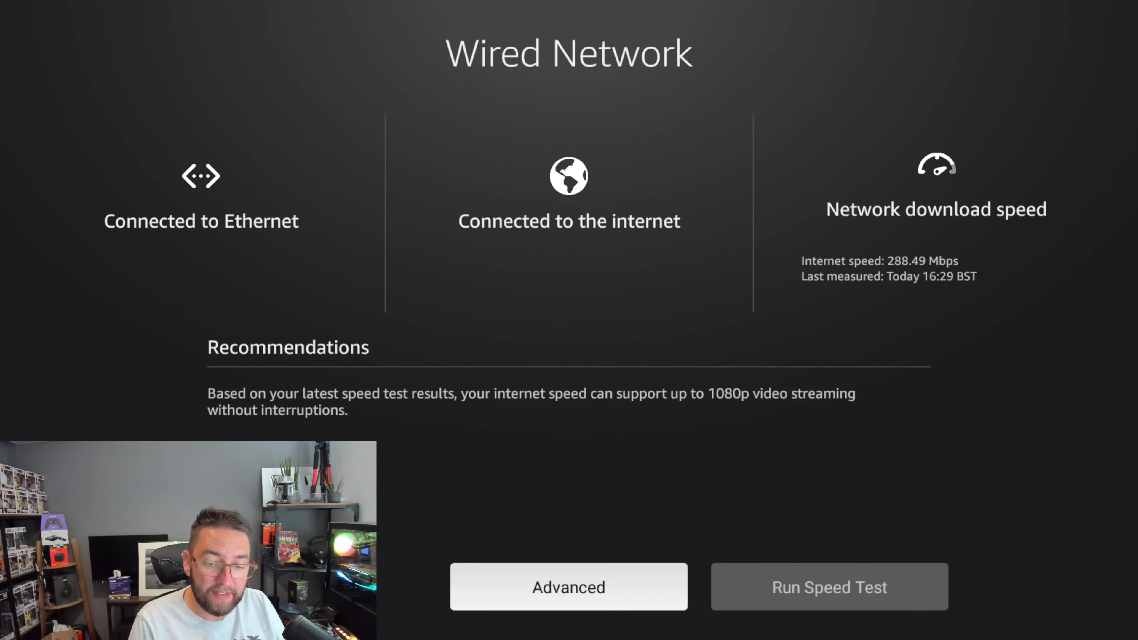
# Return to the home screen and browse the row of pinned apps past IPVanish
pyautogui.press('Home')
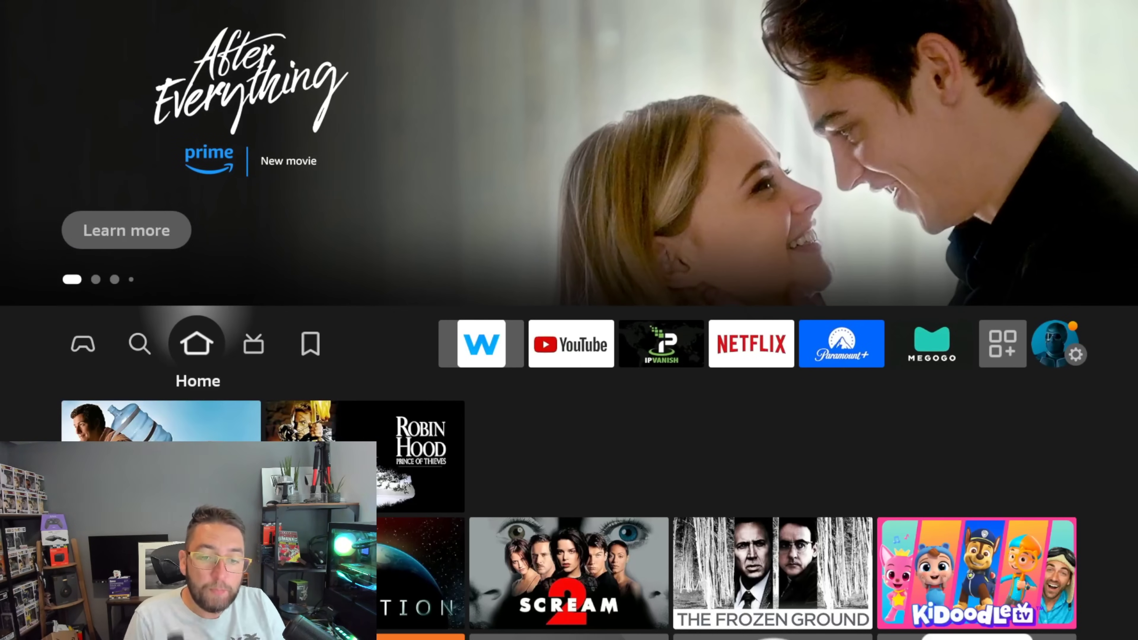
pyautogui.press('Right')
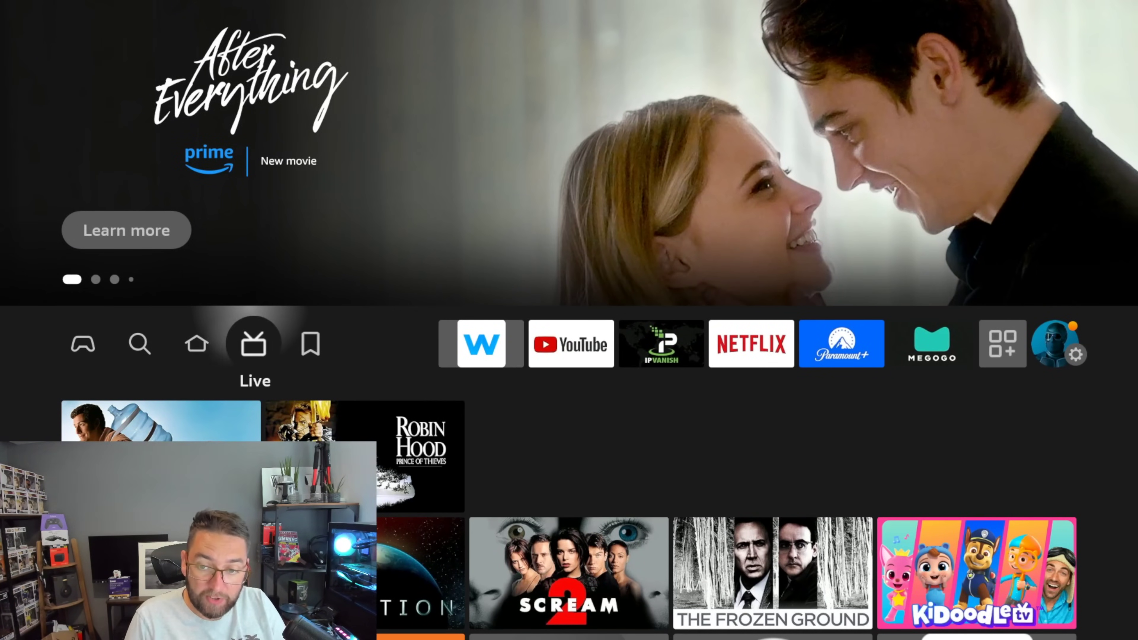
pyautogui.press('Right')
pyautogui.press('Right')
pyautogui.press('Right')
pyautogui.press('Right')
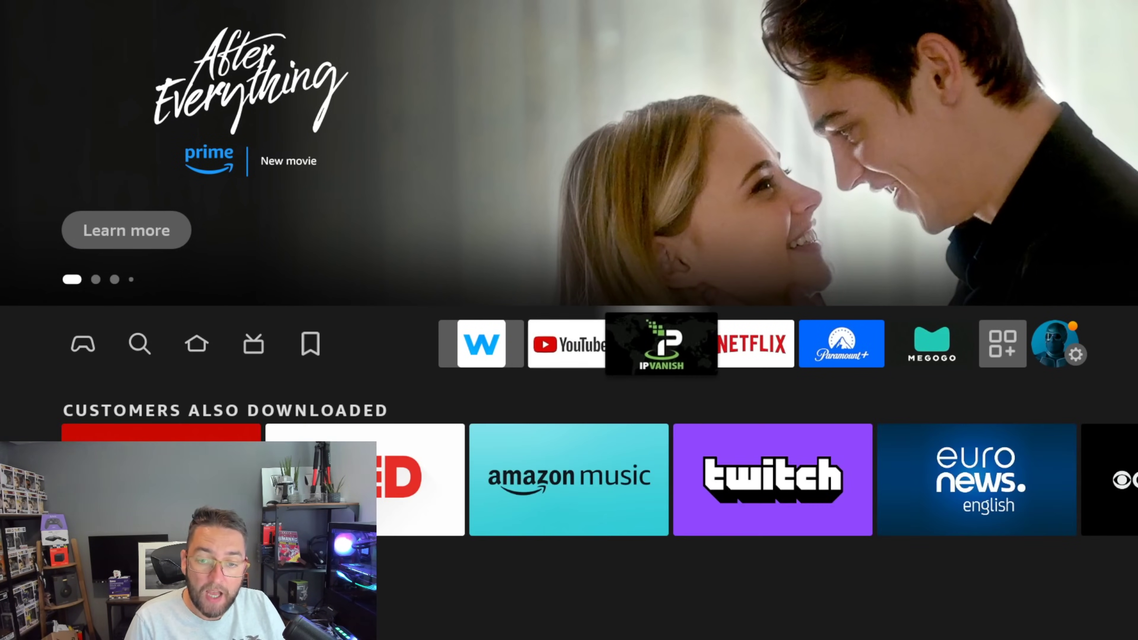
pyautogui.press('Right')
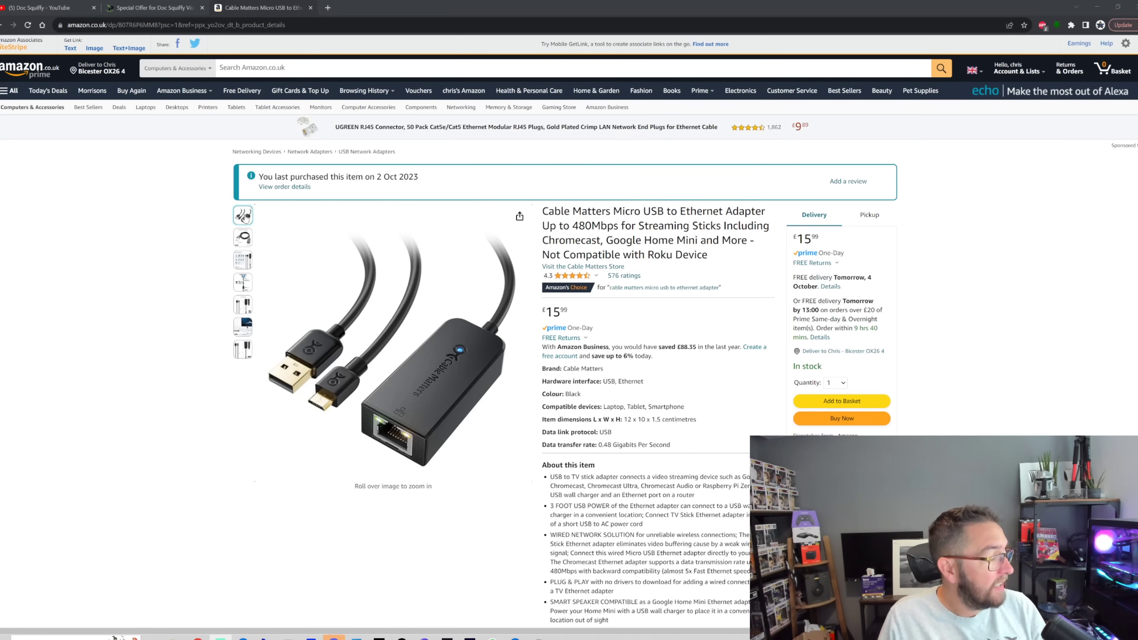
# Preview the product images of the Cable Matters Micro USB to Ethernet Adapter on Amazon and highlight its full title
pyautogui.moveTo(245, 243)
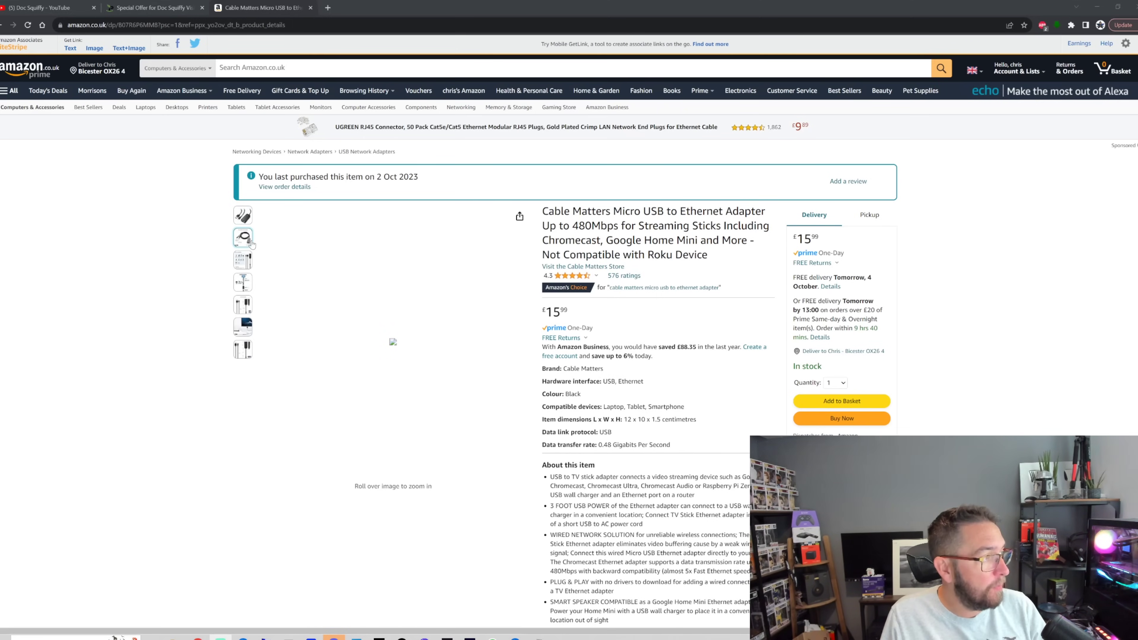
pyautogui.moveTo(237, 265)
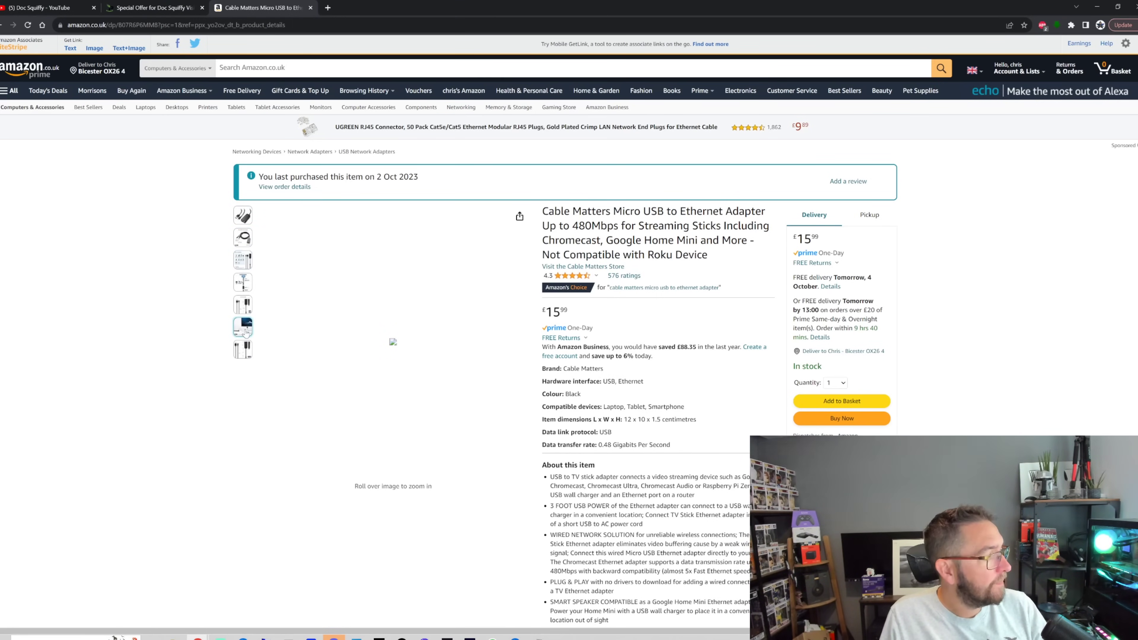
pyautogui.moveTo(238, 211)
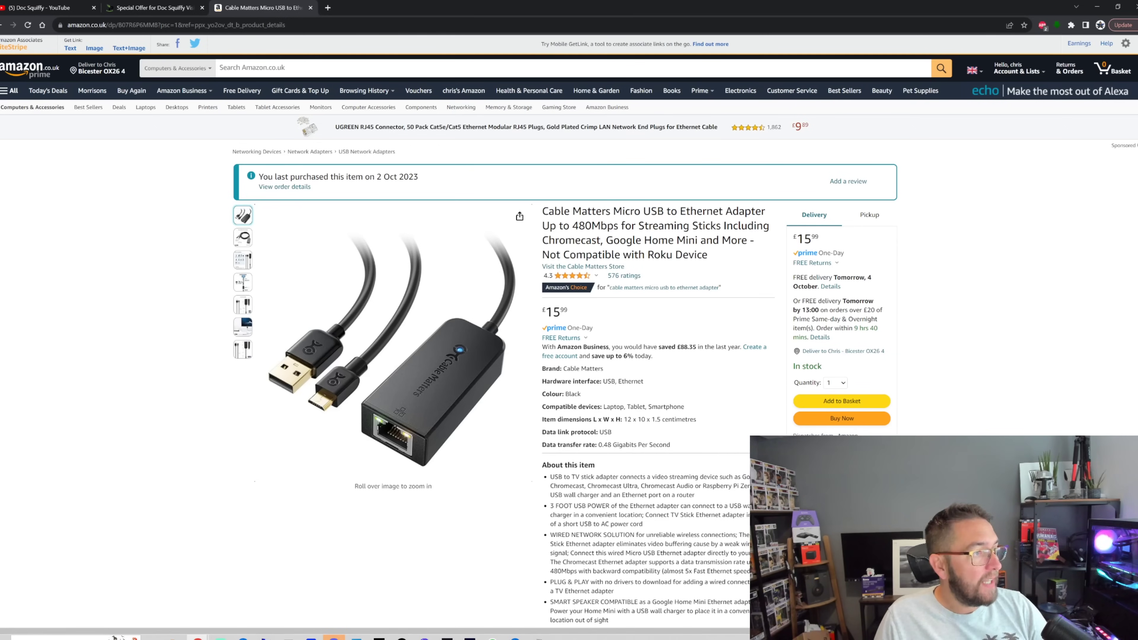
pyautogui.moveTo(542, 211); pyautogui.dragTo(721, 258)
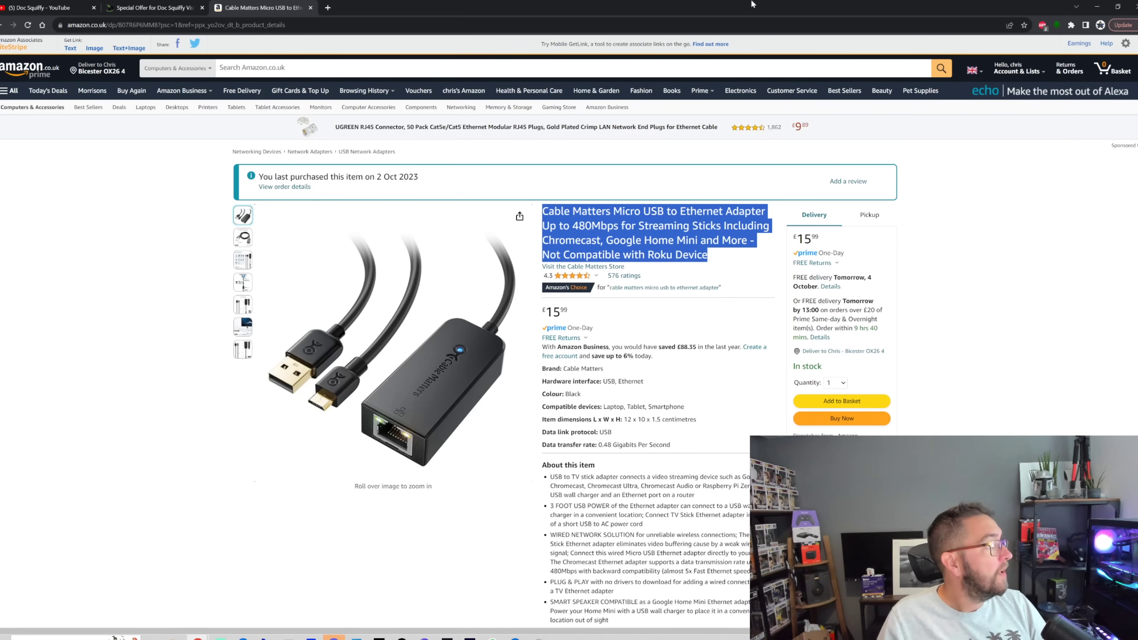
# Show the Doc Squiffy YouTube channel and the IPVanish special offer page, returning to the Amazon adapter listing
pyautogui.click(52, 8)
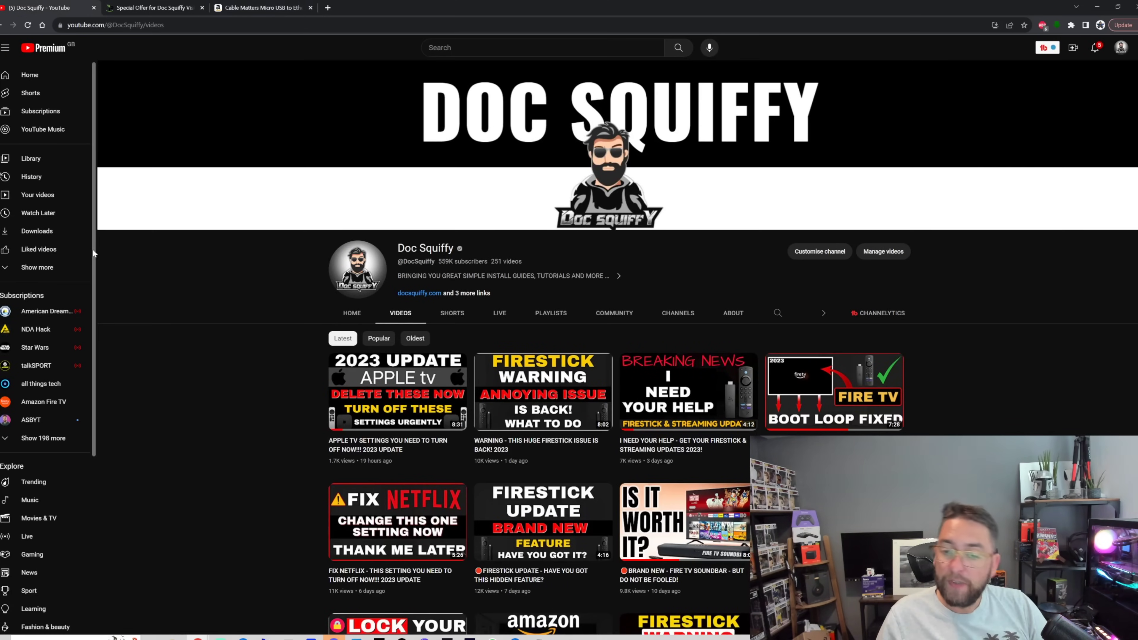
pyautogui.hotkey('ctrl', 'Tab')
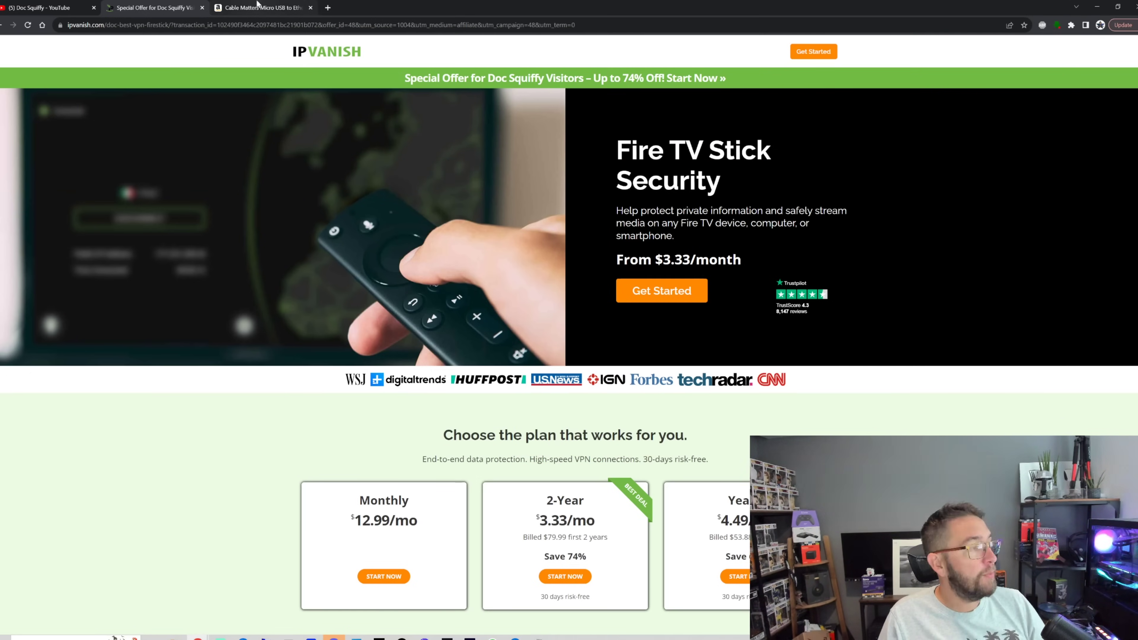
pyautogui.click(257, 8)
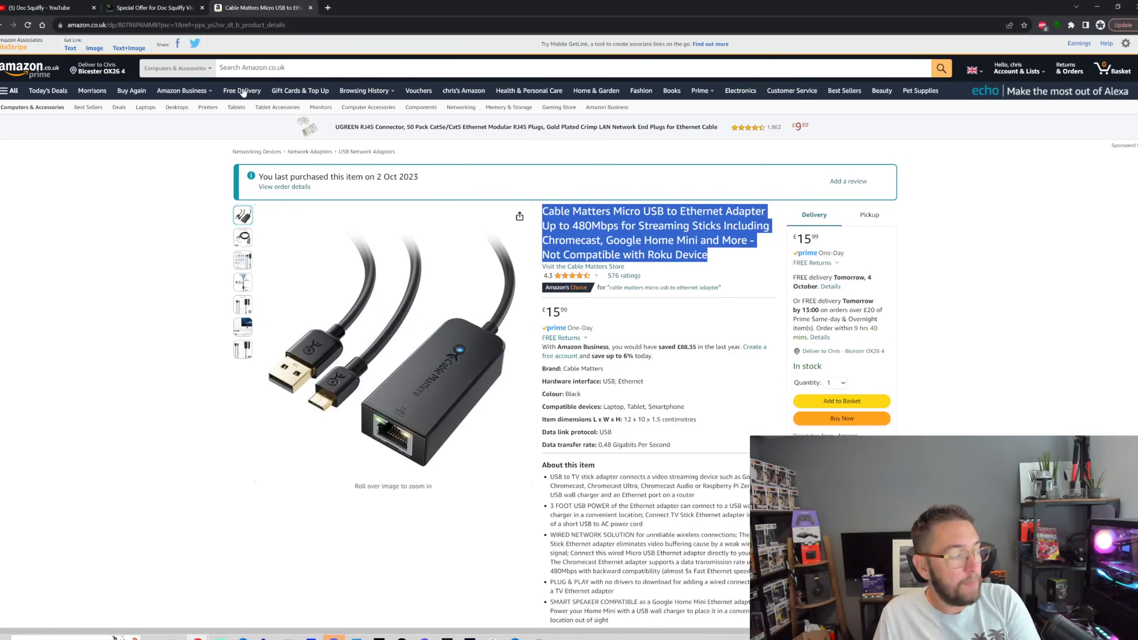
# Look through the latest videos on the Doc Squiffy YouTube channel and return to its banner
pyautogui.click(46, 4)
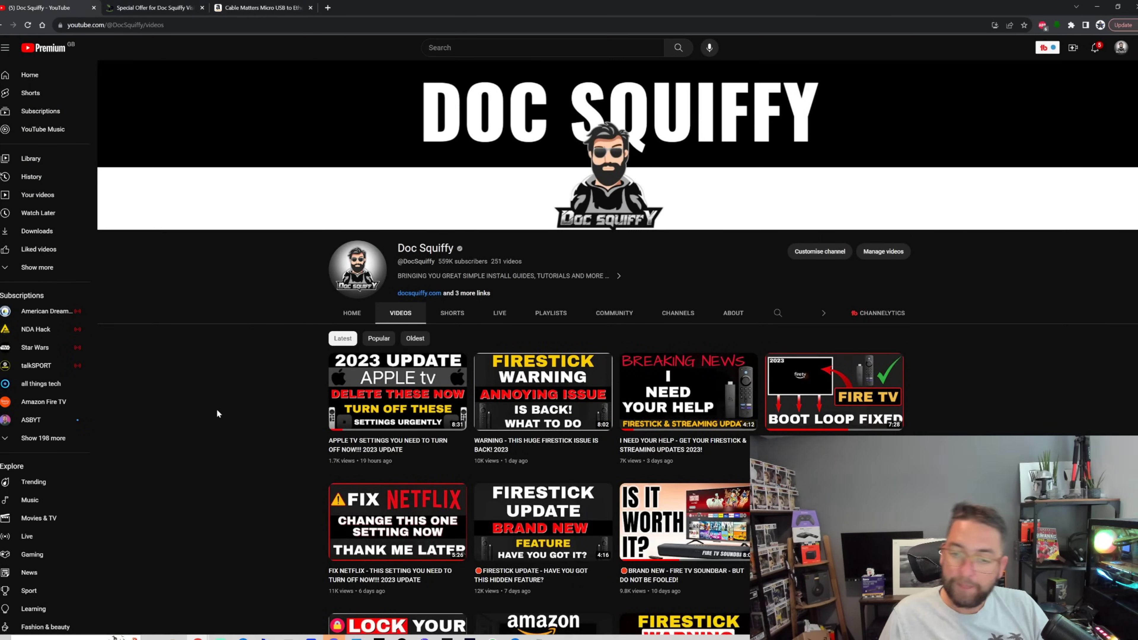
pyautogui.scroll(-5, 216, 409)
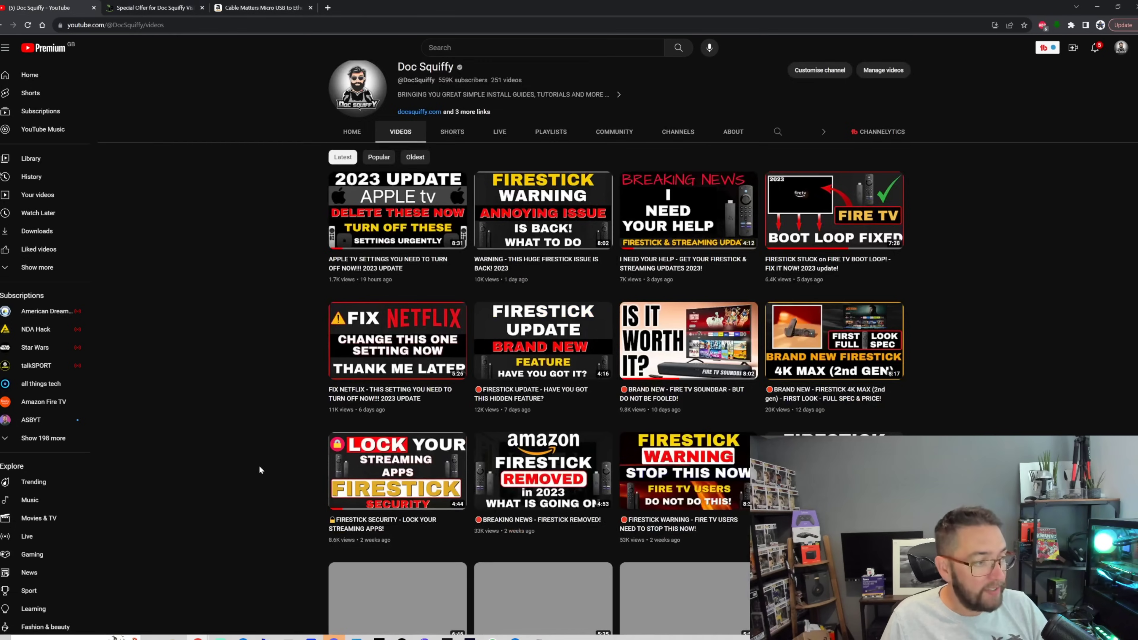
pyautogui.scroll(5, 258, 465)
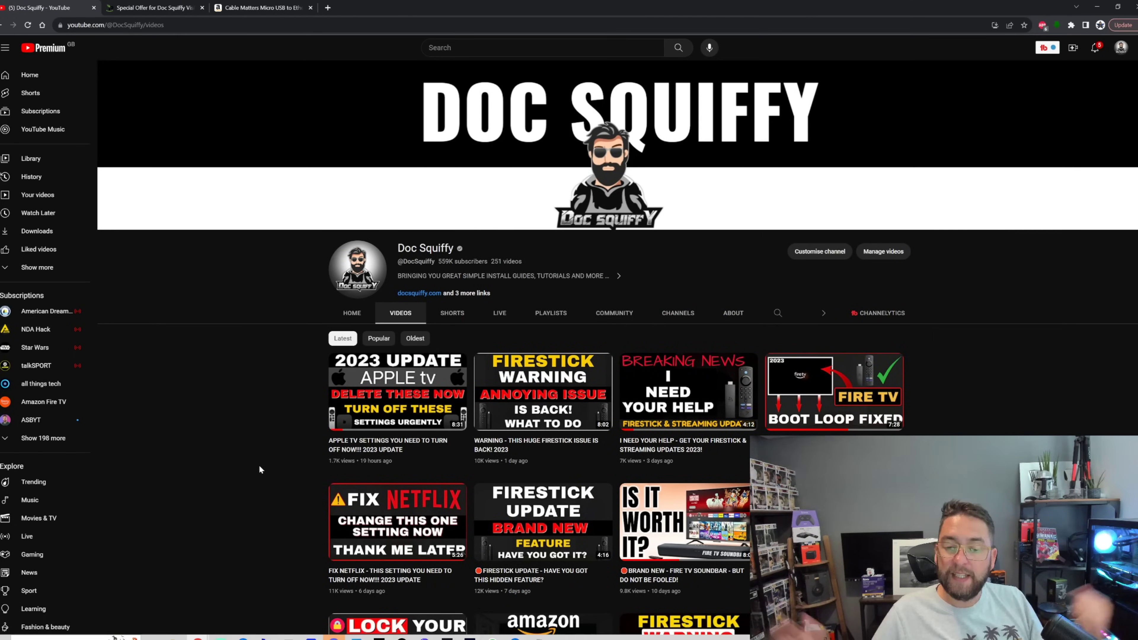